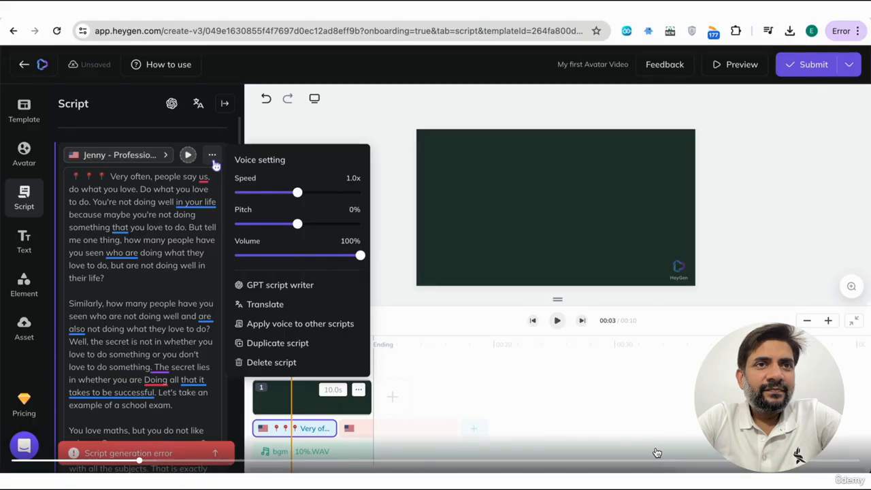
Browse the English voices in the HeyGen AI voice library, keeping the current voice for the script.
left_click(156, 159)
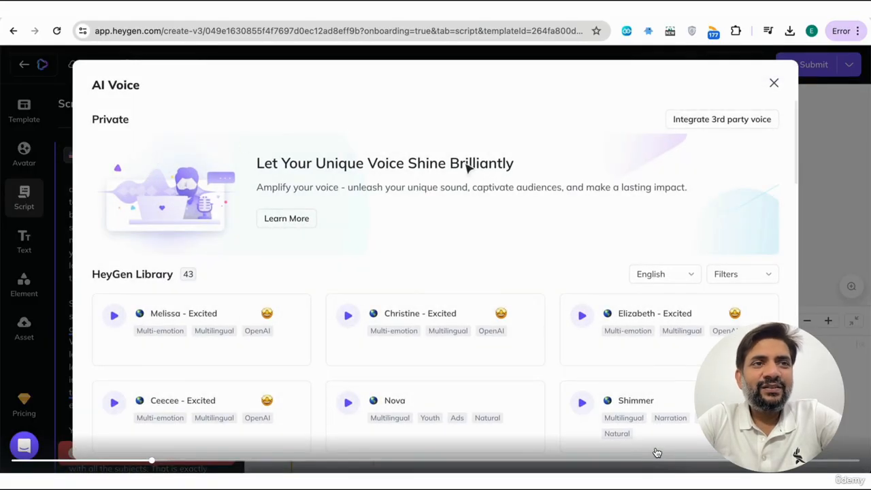
scroll(519, 249, "down", 10)
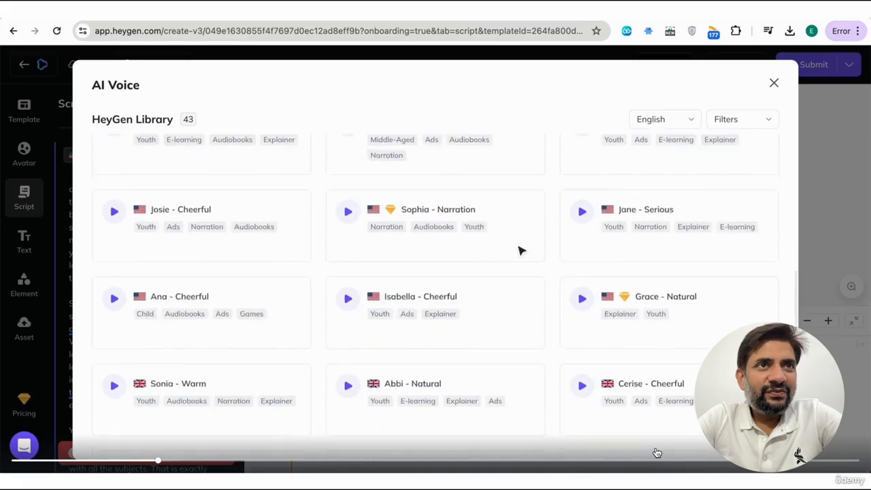
scroll(520, 249, "up", 10)
left_click(775, 87)
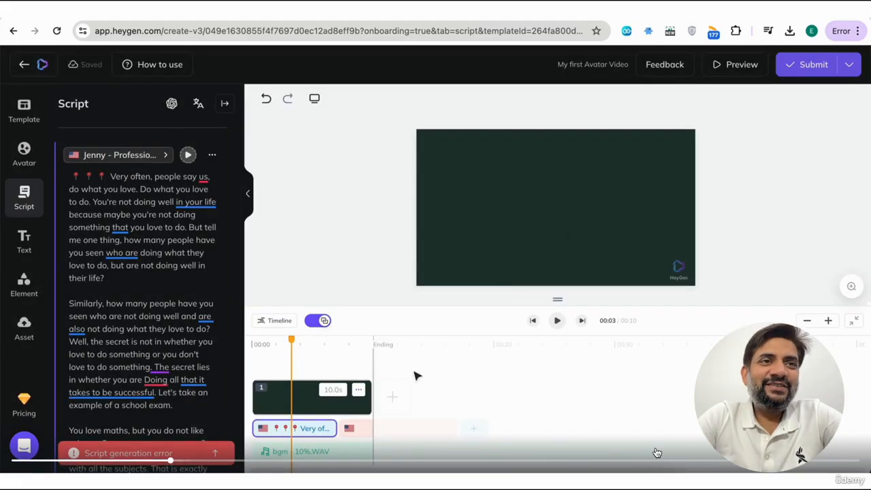
Add the custom photo avatar of the man in the black polo shirt from My Avatar to the scene.
left_click(275, 408)
left_click(291, 429)
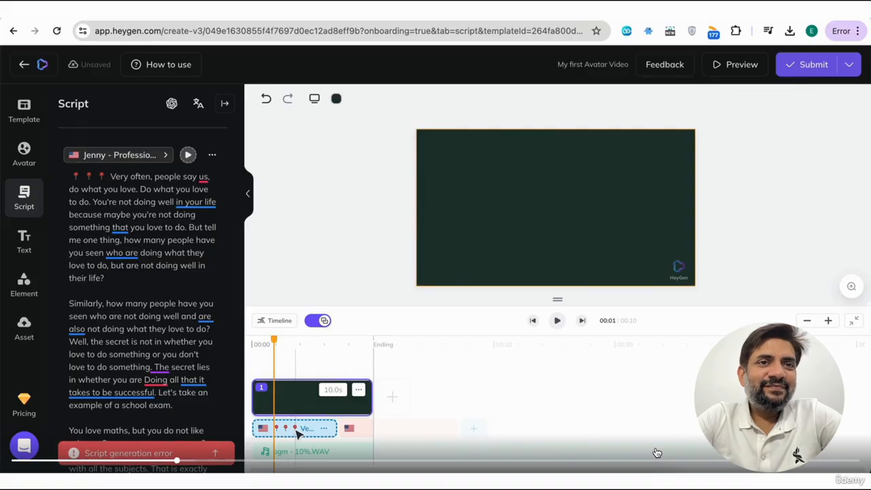
left_click(24, 154)
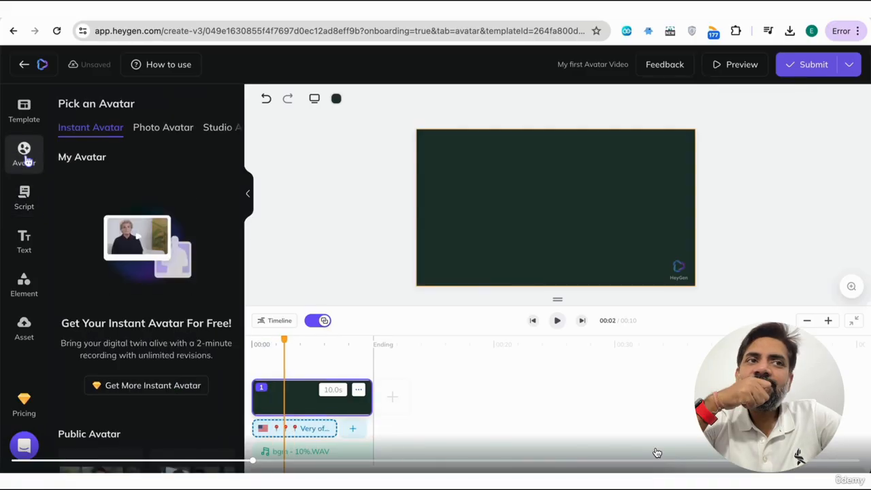
left_click(208, 128)
left_click(168, 132)
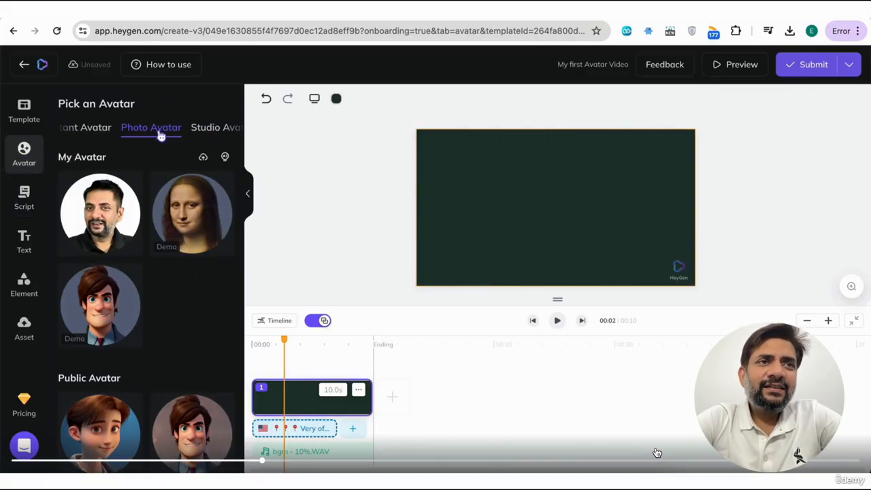
left_click(100, 213)
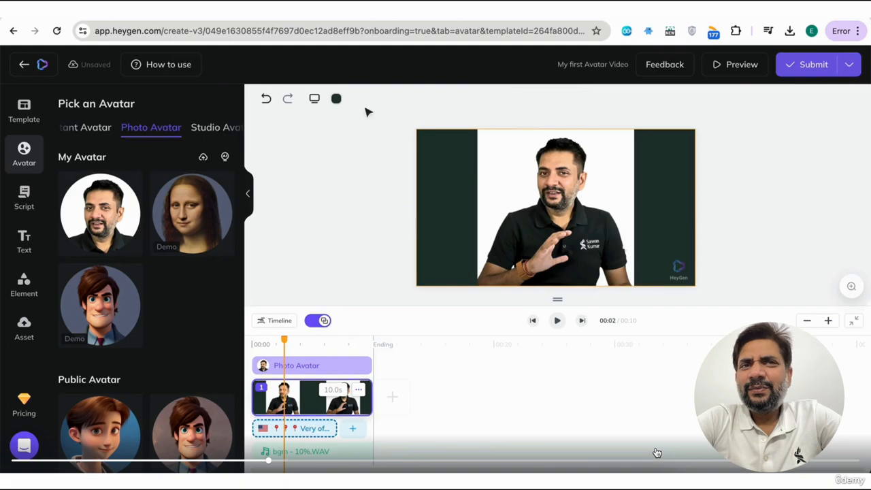
Set the scene's background colour to white (#FFFFFF).
left_click(336, 99)
left_click(278, 250)
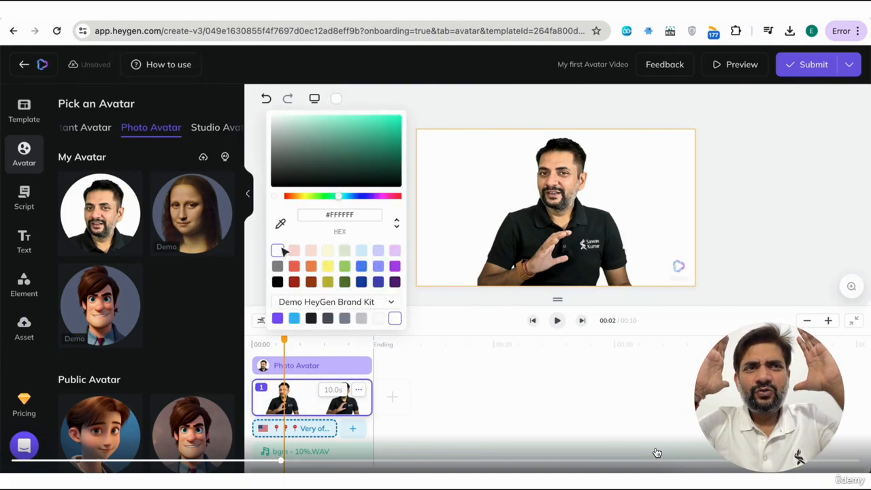
left_click(304, 419)
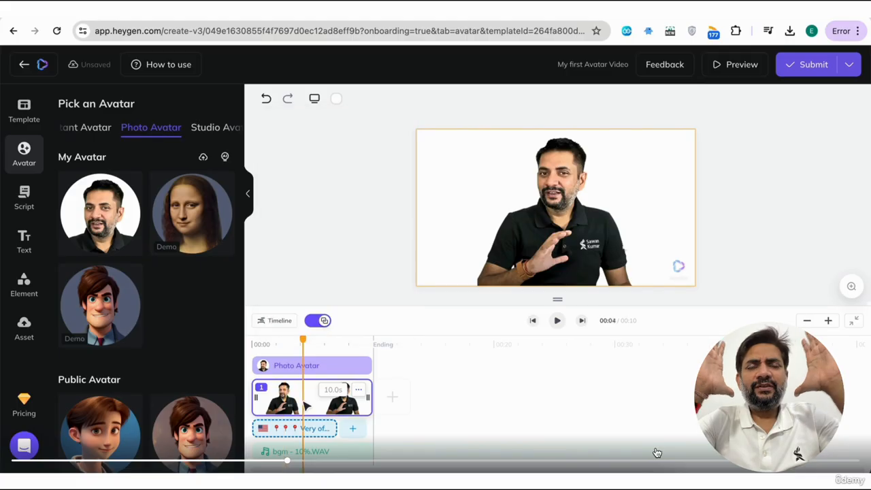
Preview the script's voice-over and delete the three pin emojis from the beginning of the script.
left_click(300, 429)
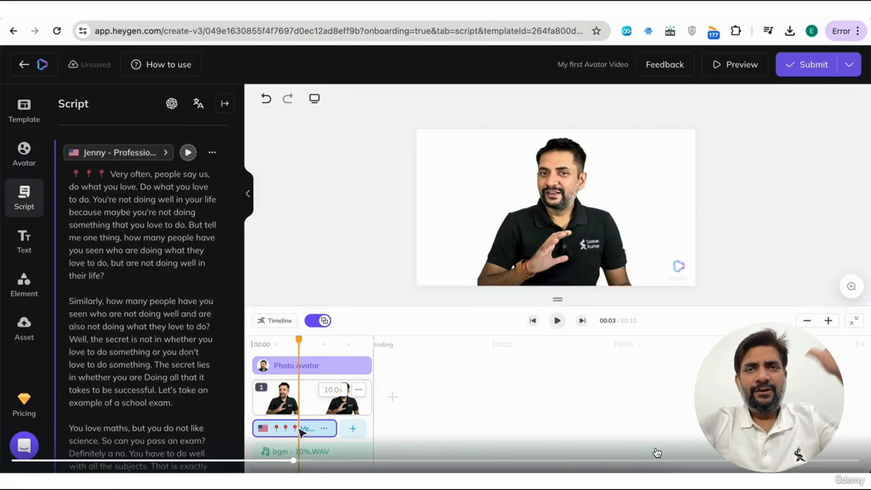
left_click(187, 154)
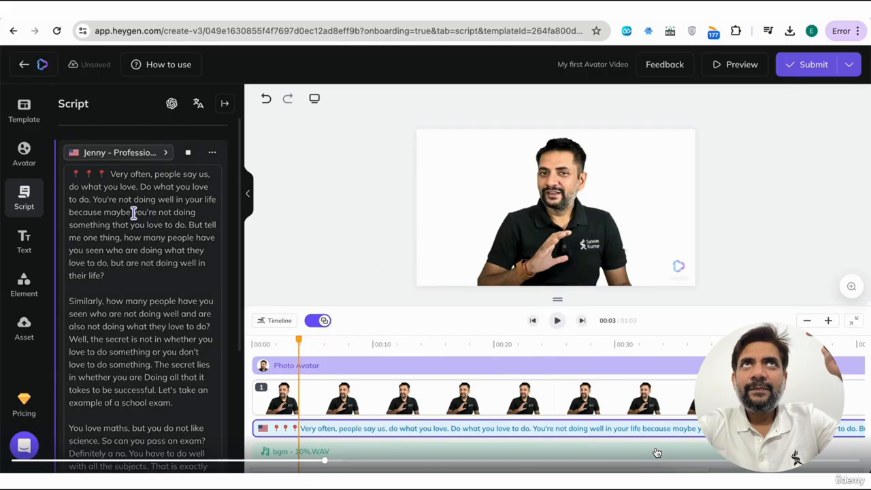
left_click_drag(111, 178, 68, 177)
key("BackSpace")
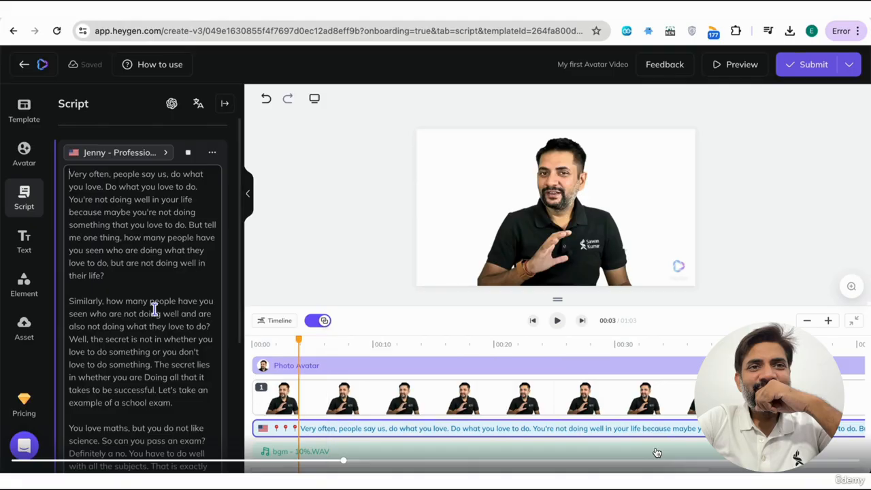
scroll(154, 307, "up", 1)
left_click(188, 156)
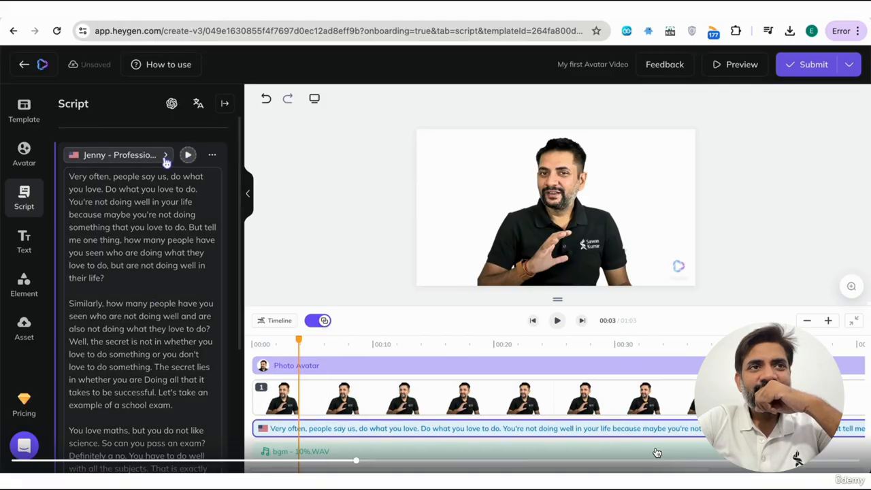
Look through the AI voice library and the voice settings of the script clip without changing them.
left_click(165, 157)
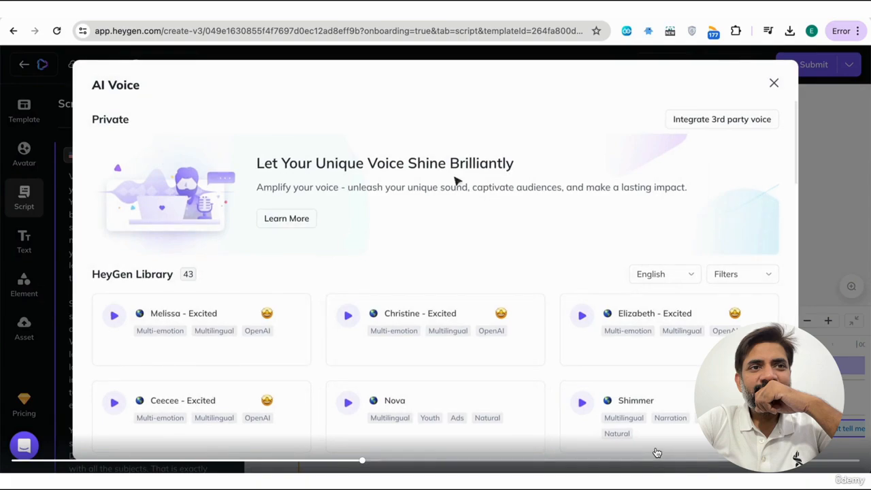
left_click(775, 83)
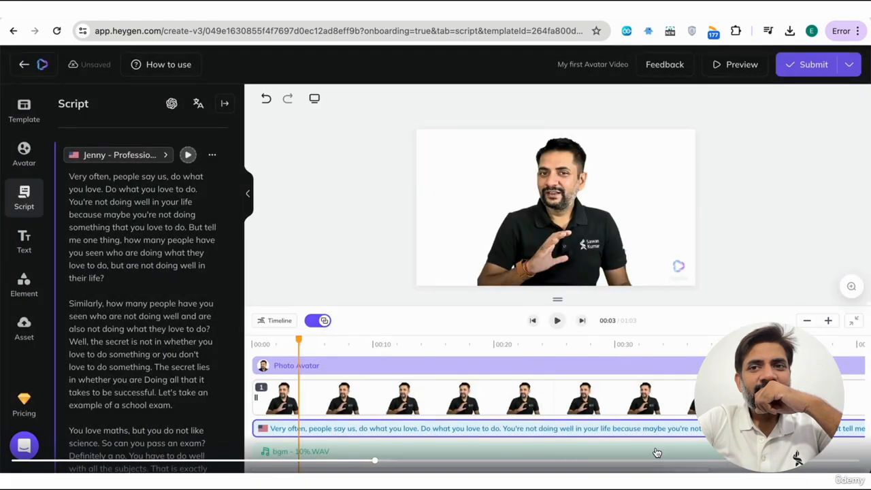
left_click(369, 433)
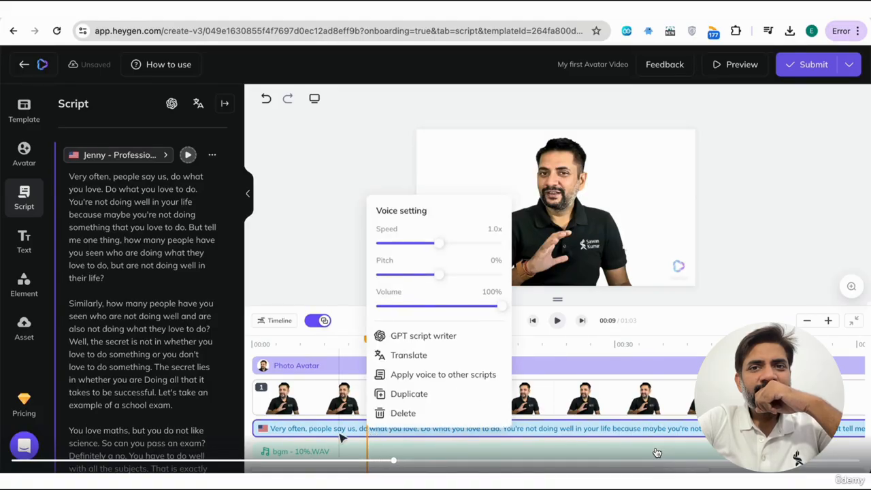
scroll(183, 360, "down", 3)
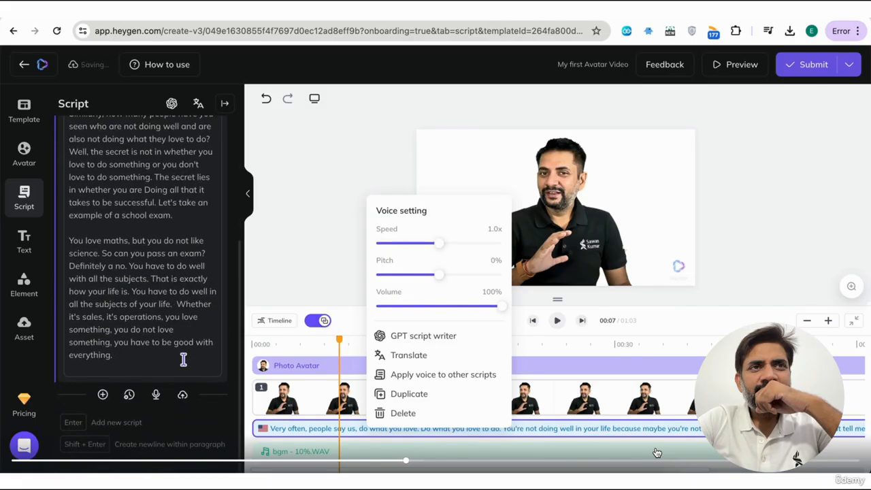
Upload the local audio file "Do you need money to start business.mp3" from the Podcast folder as a script.
left_click(182, 395)
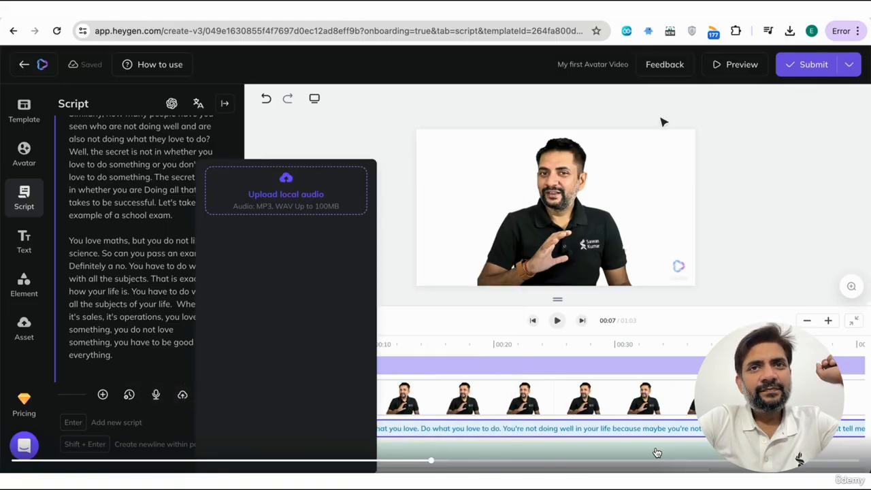
left_click(789, 31)
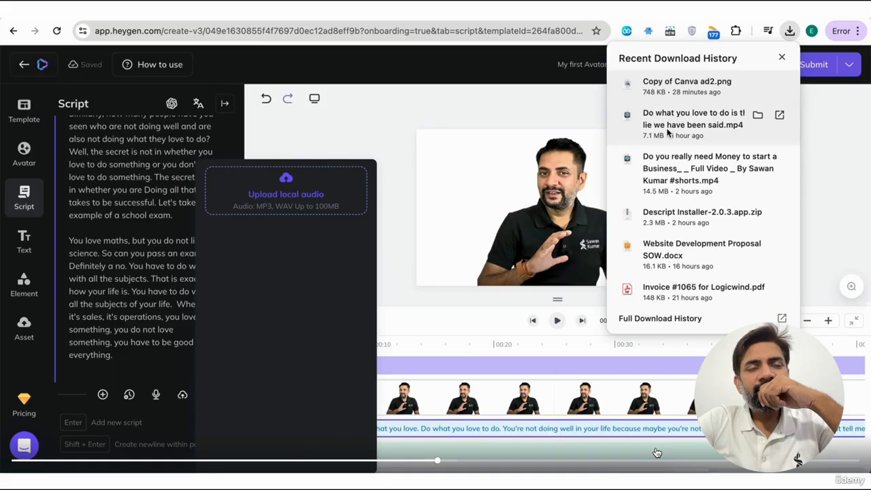
left_click(310, 236)
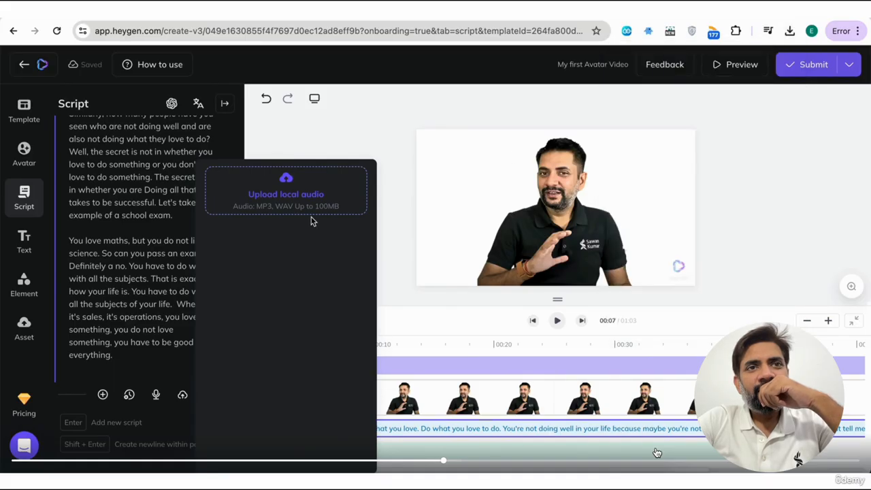
key("super+Tab")
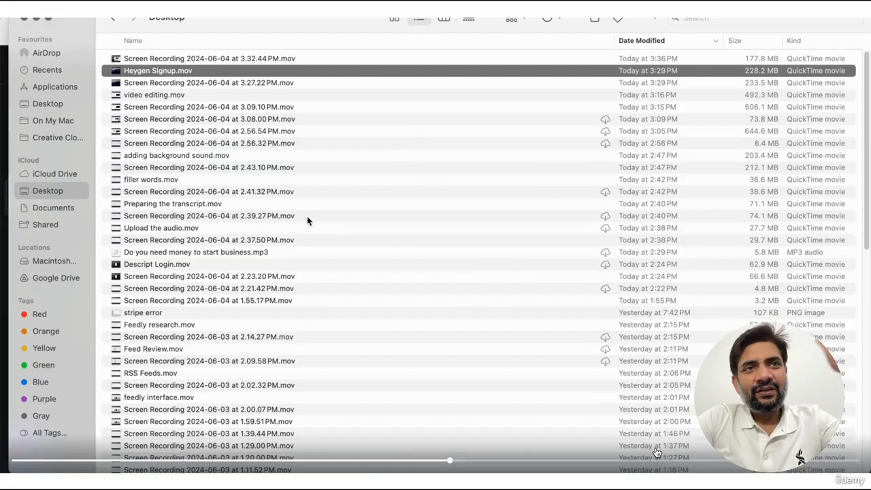
left_click(62, 210)
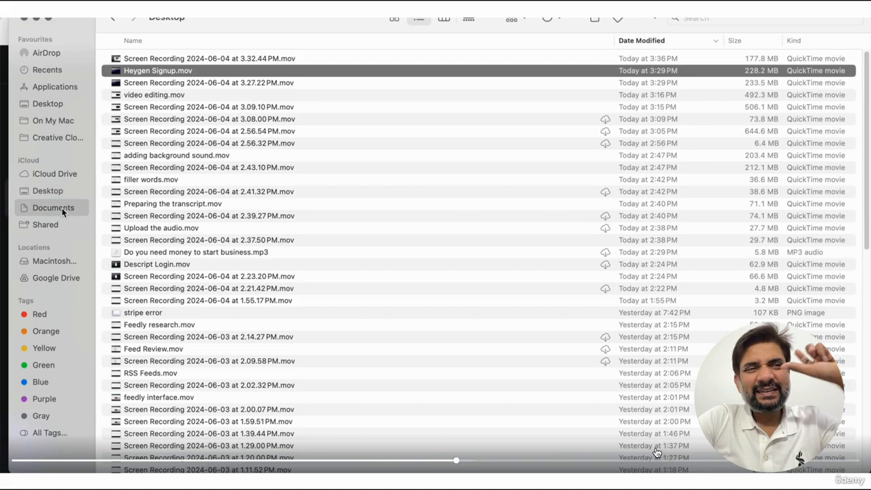
double_click(139, 60)
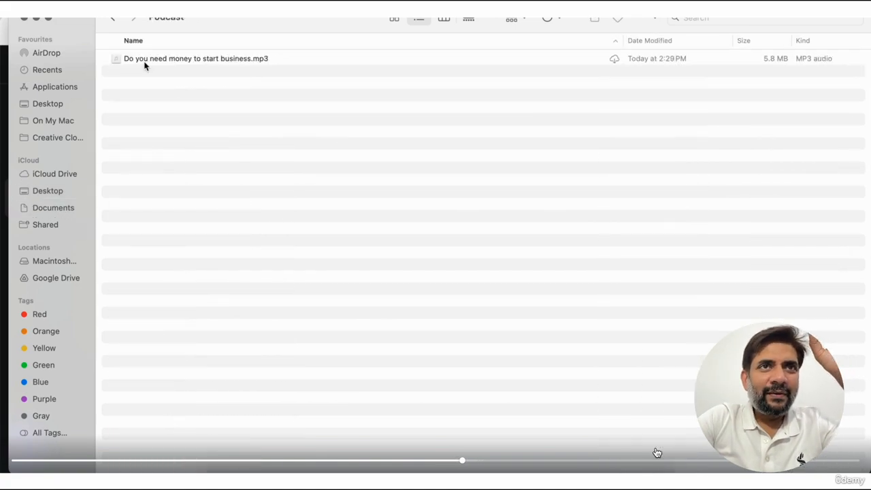
left_click_drag(136, 58, 155, 234)
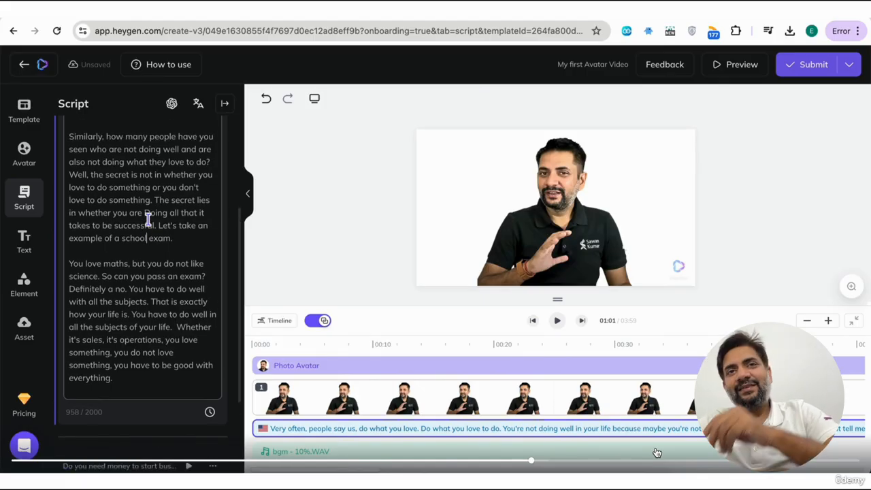
Play the uploaded audio, then clear and delete the Jenny - Professional text script so only the audio script remains.
scroll(148, 220, "down", 2)
left_click(191, 339)
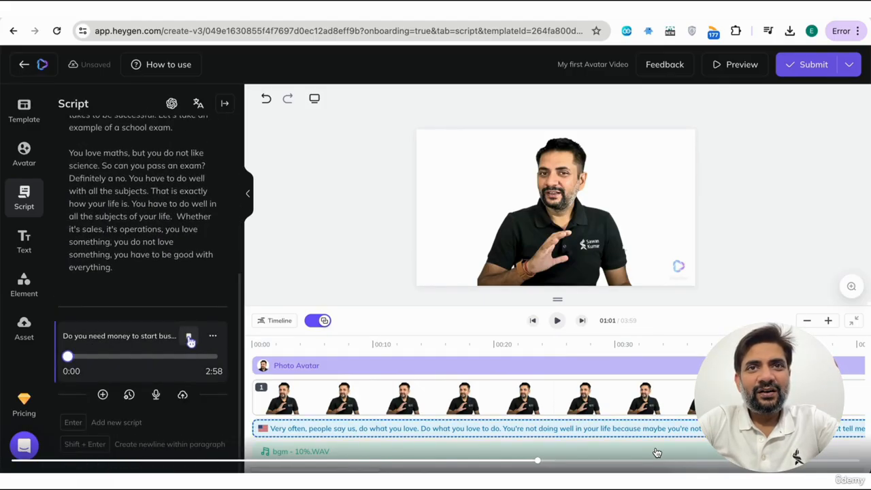
left_click(173, 209)
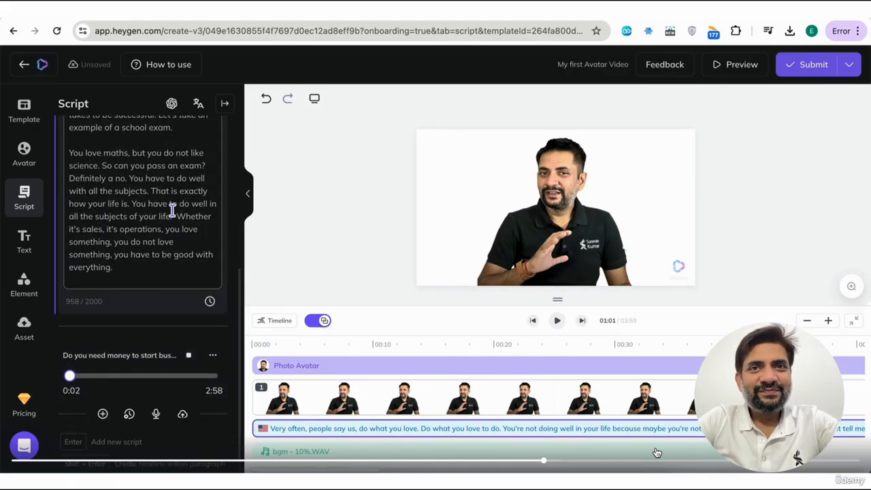
key("ctrl+a")
key("BackSpace")
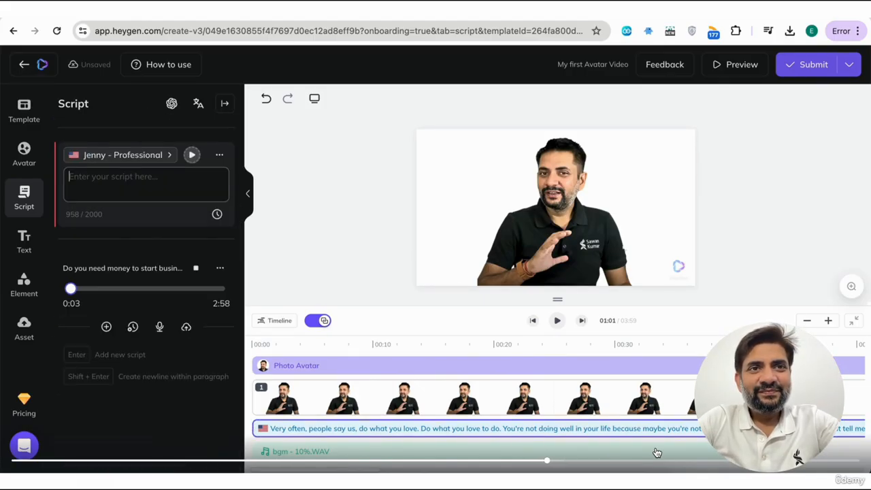
left_click(219, 155)
left_click(292, 362)
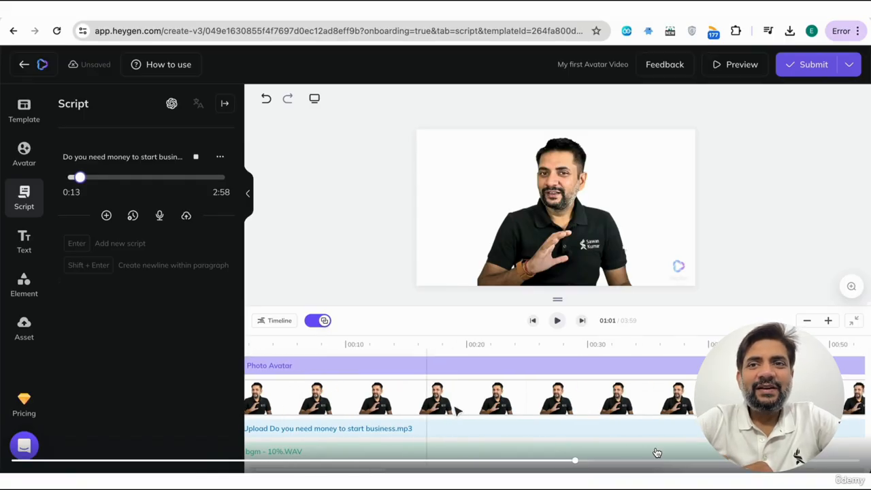
Examine how the uploaded audio, avatar and background music tracks run along the timeline.
scroll(454, 406, "right", 1)
scroll(454, 407, "right", 5)
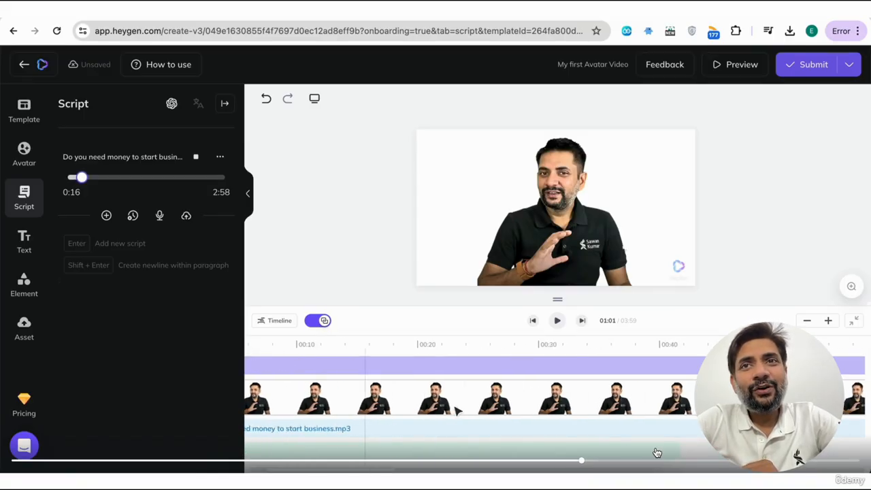
scroll(455, 406, "left", 6)
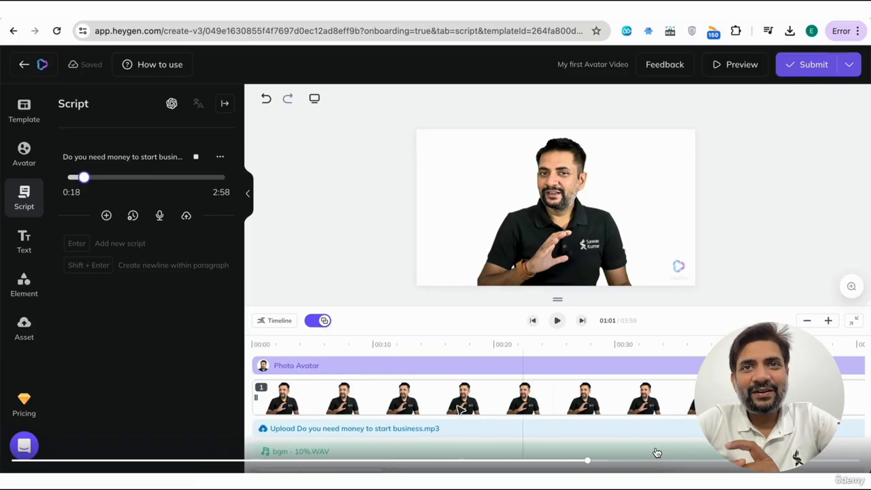
left_click(404, 407)
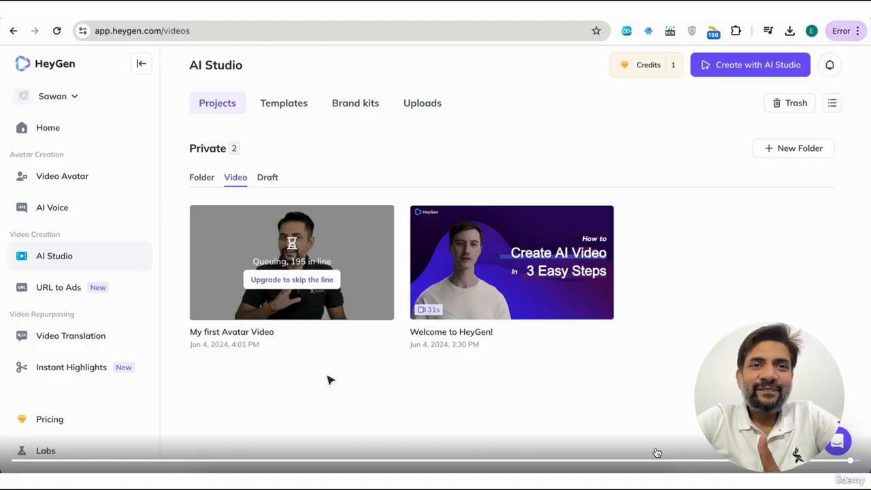
key("super+shift+5")
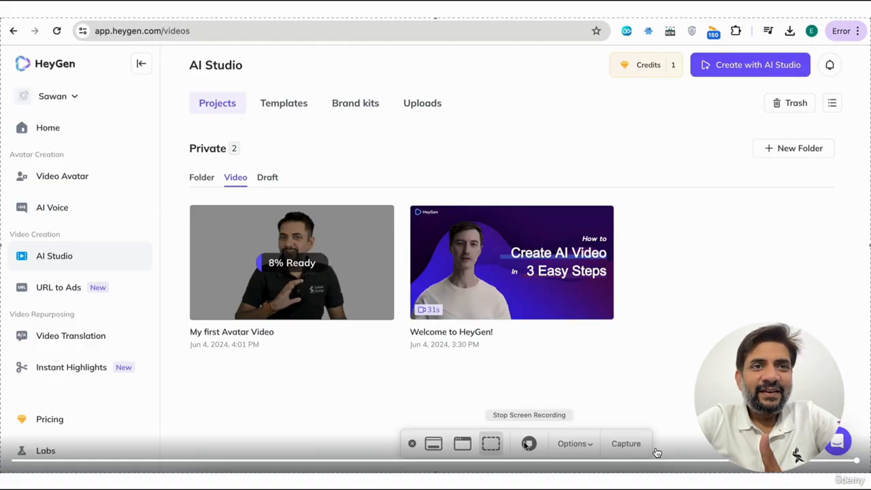